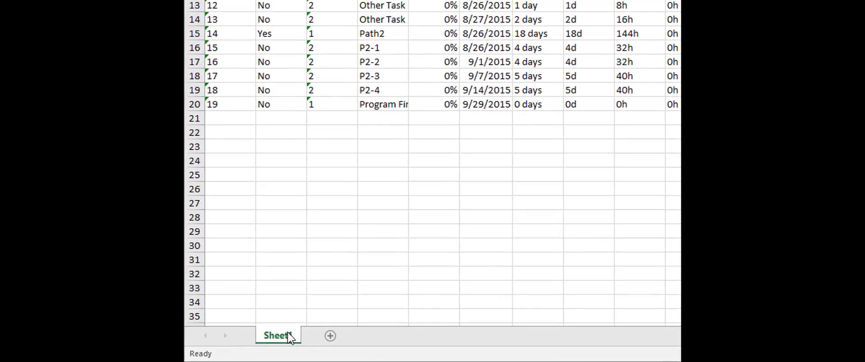
Create a copy of Sheet1 within Demo.xlsx, placed before the original sheet.
{"action": "left_click", "coordinate": [278, 337]}
{"action": "right_click", "coordinate": [288, 336]}
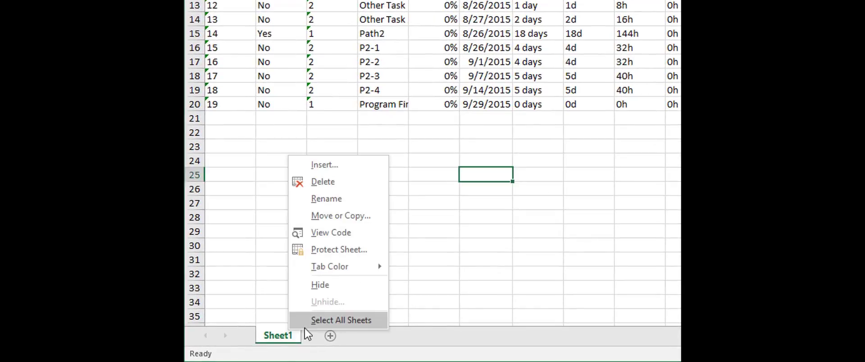
{"action": "left_click", "coordinate": [342, 216]}
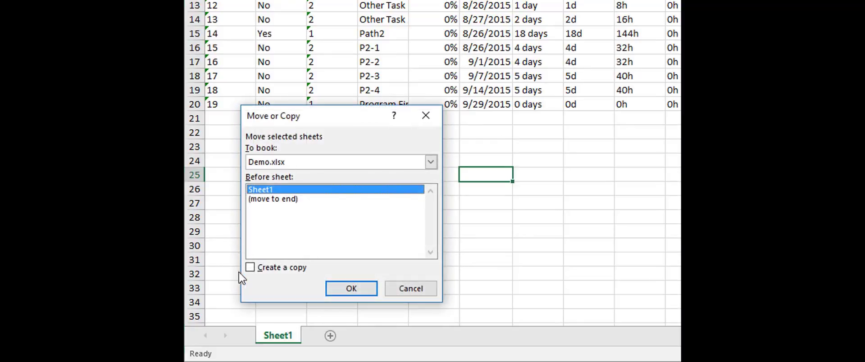
{"action": "left_click", "coordinate": [252, 268]}
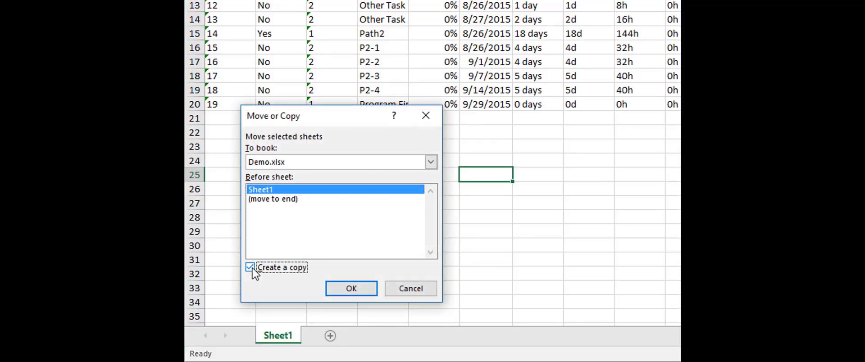
{"action": "left_click", "coordinate": [353, 291]}
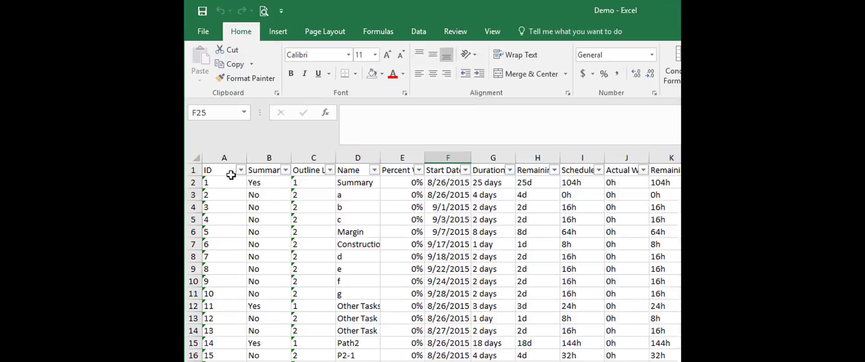
Start a new conditional formatting rule for cell A1 of the copied sheet that uses a formula to determine which cells to format.
{"action": "left_click", "coordinate": [231, 173]}
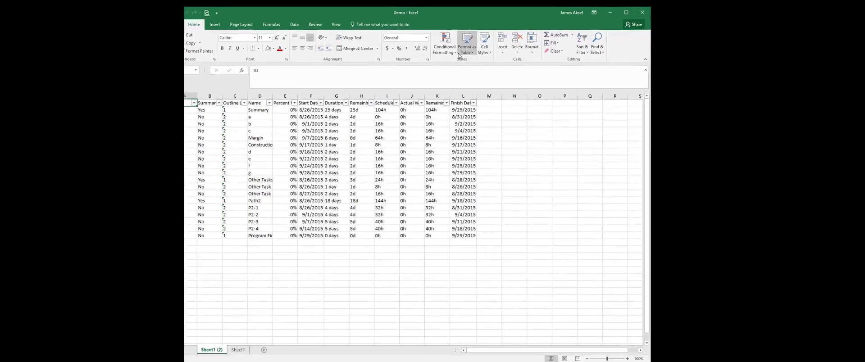
{"action": "left_click", "coordinate": [445, 48]}
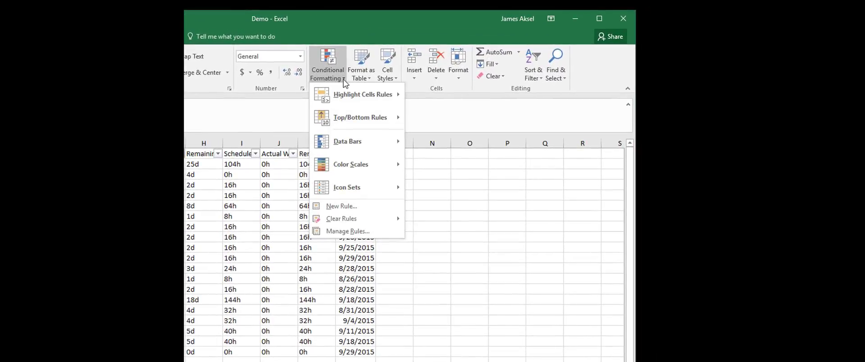
{"action": "left_click", "coordinate": [341, 206]}
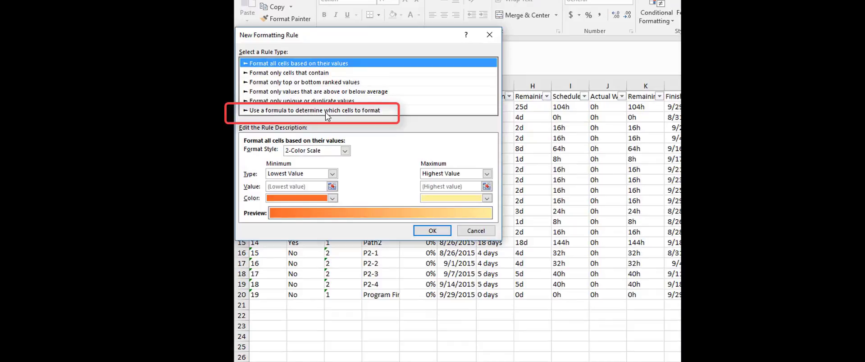
{"action": "left_click", "coordinate": [322, 117]}
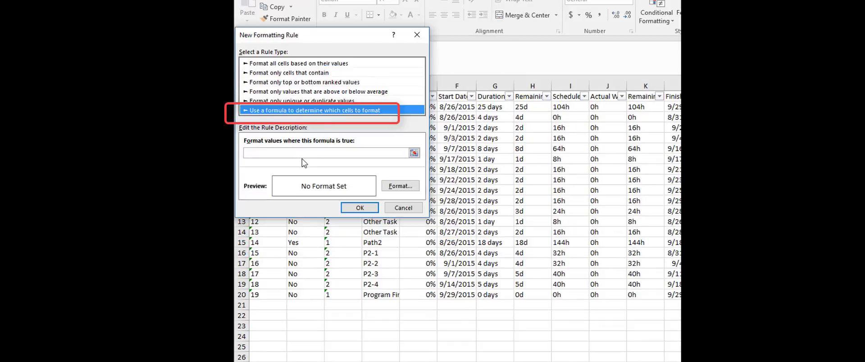
{"action": "mouse_move", "coordinate": [333, 40]}
{"action": "left_mouse_down"}
{"action": "mouse_move", "coordinate": [460, 87]}
{"action": "mouse_move", "coordinate": [450, 89]}
{"action": "left_mouse_up"}
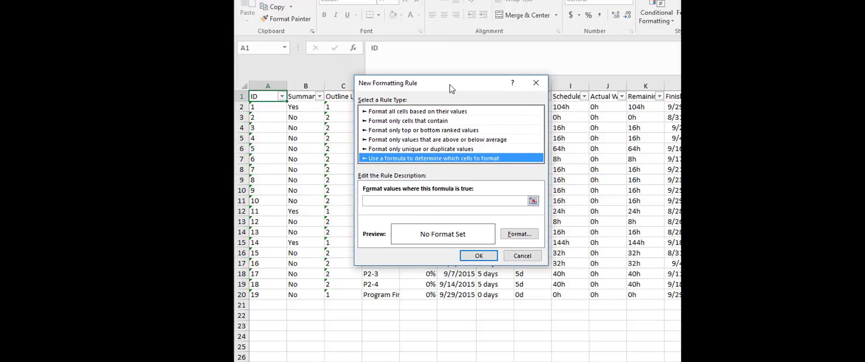
Enter the rule formula =$A$1<>Sheet1!$A$1, comparing the header cell with the same cell on the original sheet.
{"action": "left_click", "coordinate": [378, 200]}
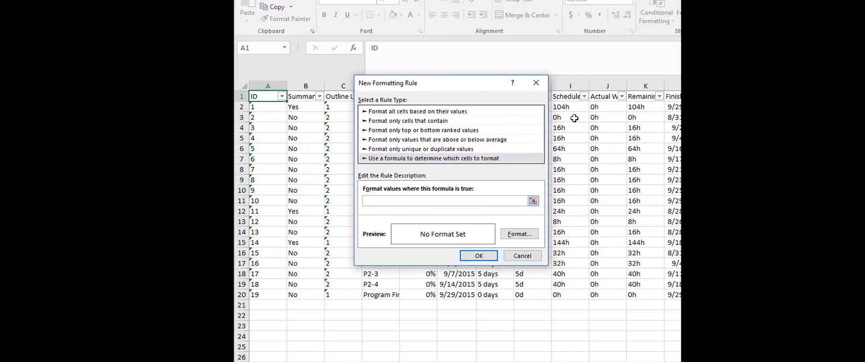
{"action": "type", "text": "="}
{"action": "left_click", "coordinate": [258, 97]}
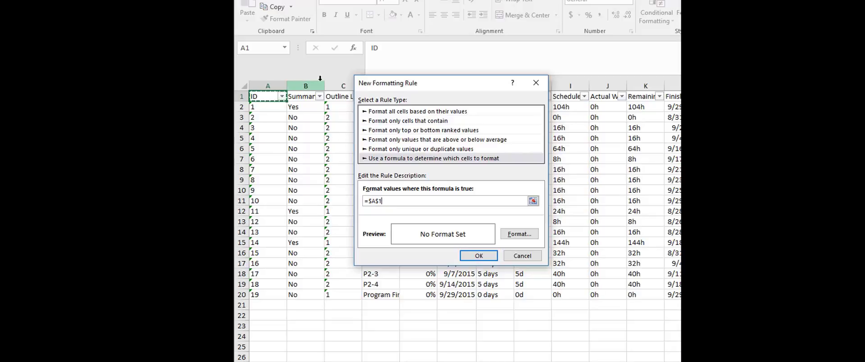
{"action": "type", "text": "<>"}
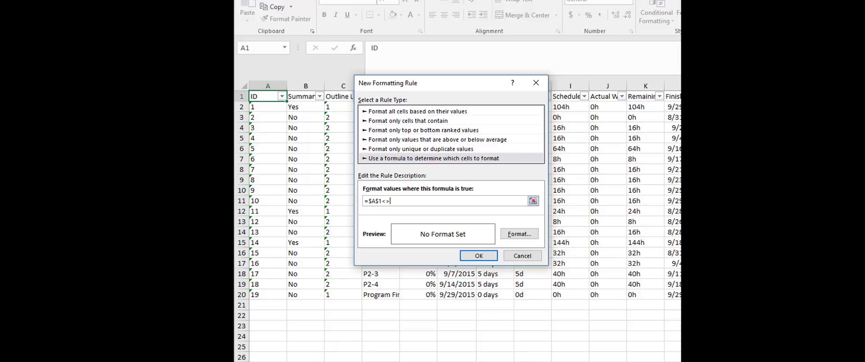
{"action": "left_click", "coordinate": [331, 361]}
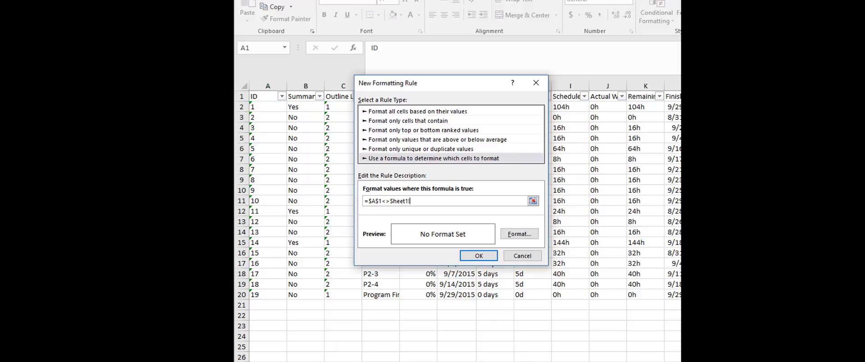
{"action": "left_click", "coordinate": [260, 101]}
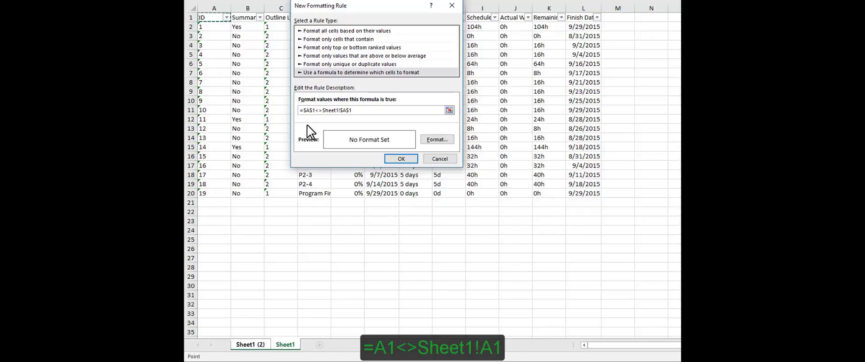
Make both references in the rule formula relative so it reads =A1<>Sheet1!A1.
{"action": "left_click", "coordinate": [304, 110]}
{"action": "key", "text": "Delete"}
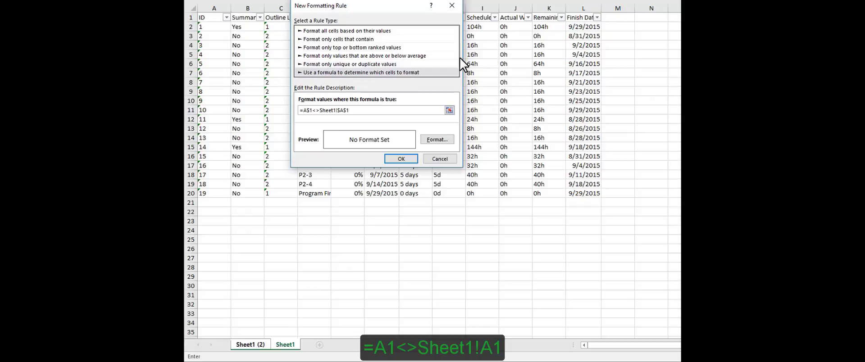
{"action": "key", "text": "BackSpace"}
{"action": "left_click", "coordinate": [337, 111]}
{"action": "key", "text": "BackSpace"}
{"action": "left_click", "coordinate": [342, 110]}
{"action": "key", "text": "BackSpace"}
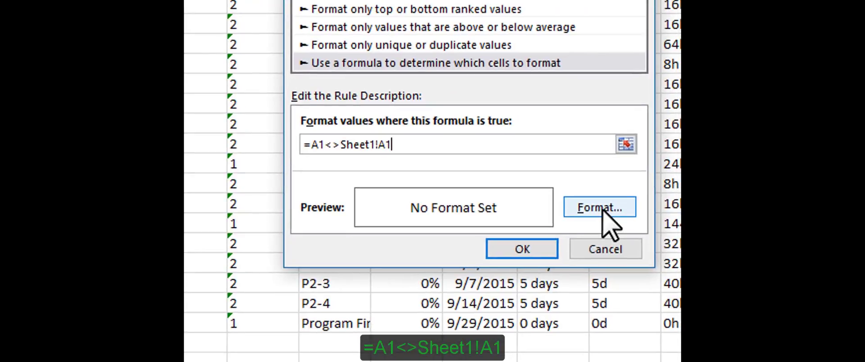
Set the rule's format to bold text with a yellow fill and create the rule.
{"action": "left_click", "coordinate": [611, 214]}
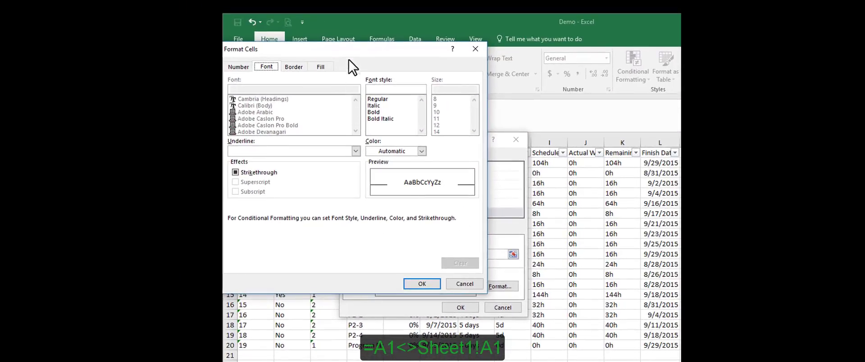
{"action": "left_click_drag", "start_coordinate": [349, 60], "coordinate": [416, 107]}
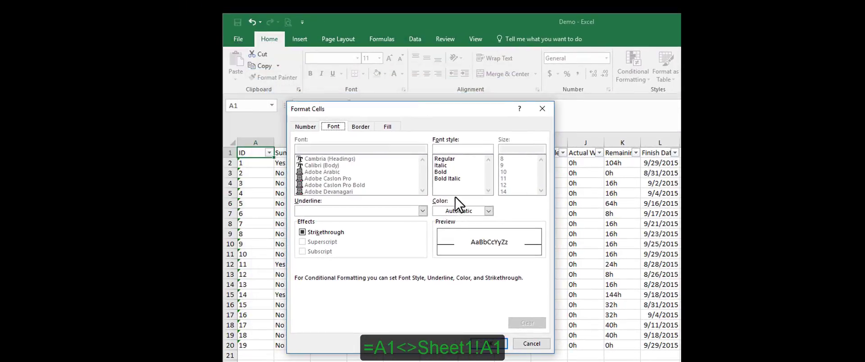
{"action": "left_click", "coordinate": [440, 172]}
{"action": "left_click", "coordinate": [387, 127]}
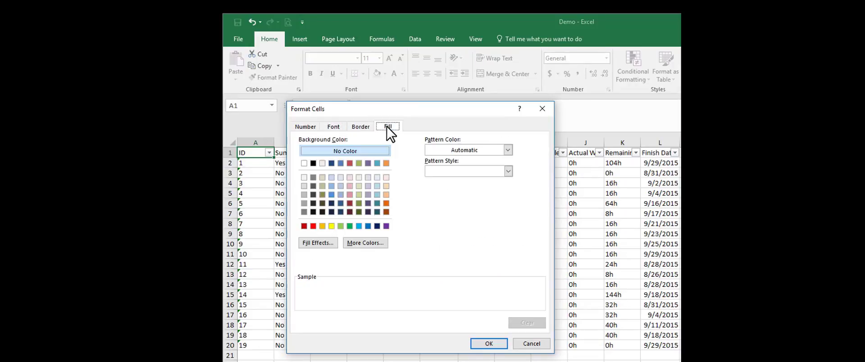
{"action": "left_click", "coordinate": [332, 225]}
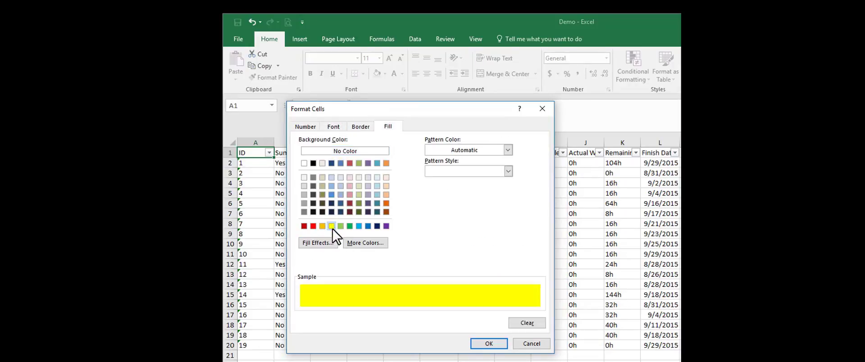
{"action": "left_click", "coordinate": [481, 344]}
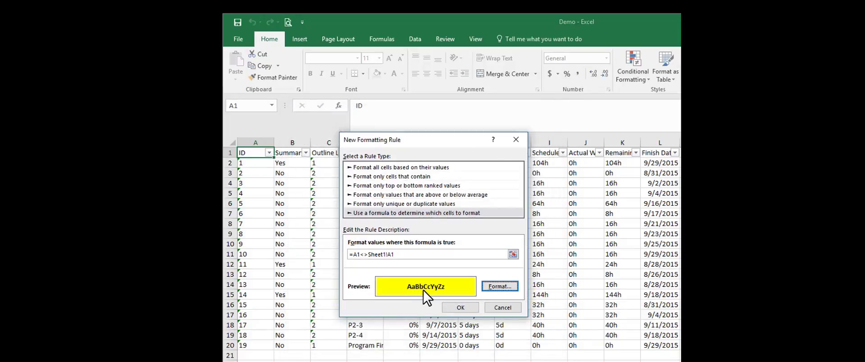
{"action": "left_click", "coordinate": [460, 308]}
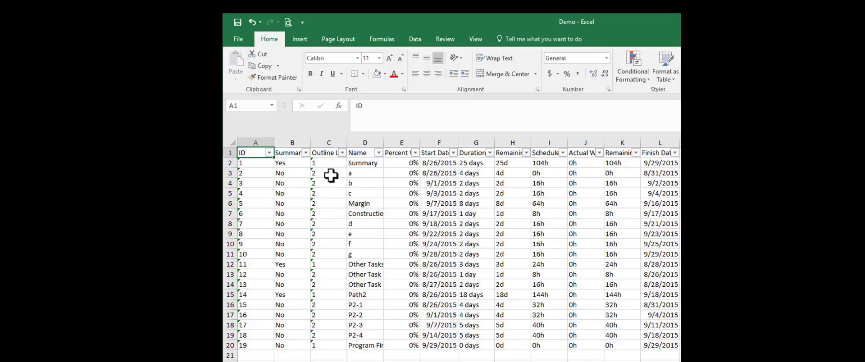
Test the rule by entering Changes in cell A1, and undo the entry.
{"action": "type", "text": "cHANGES"}
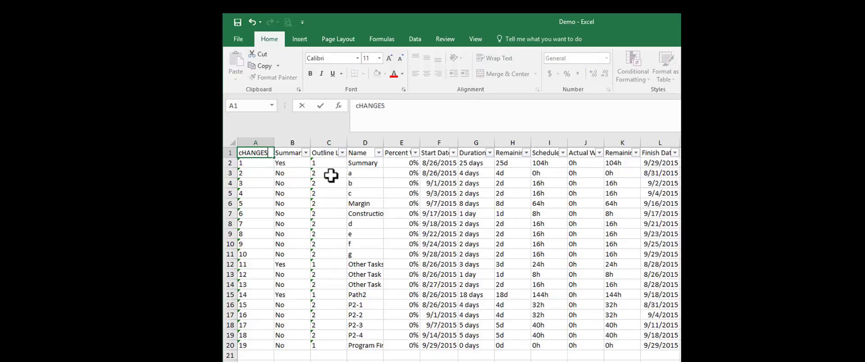
{"action": "key", "text": "Return"}
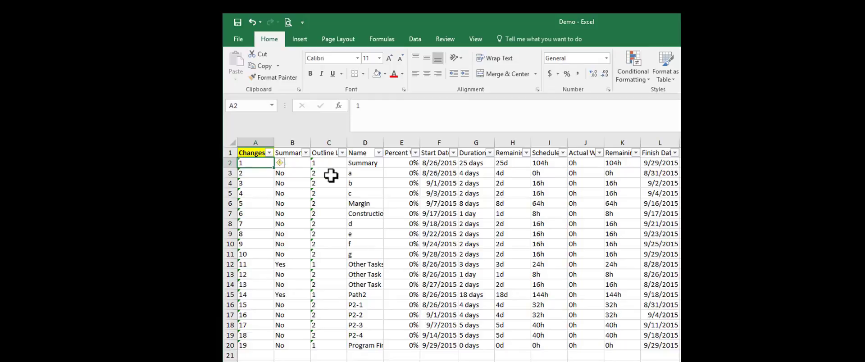
{"action": "key", "text": "ctrl+z"}
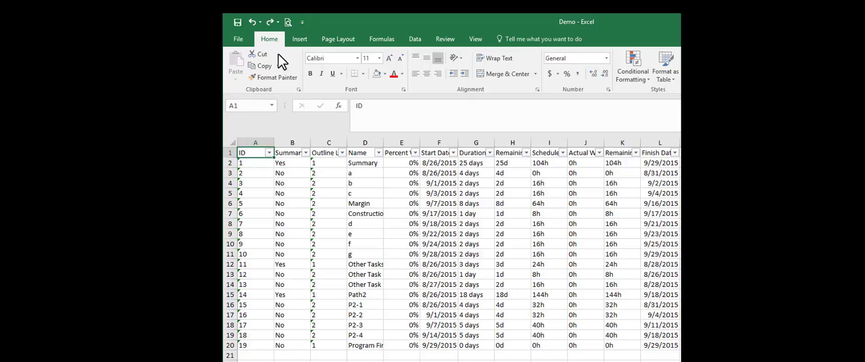
Copy the formatting of cell A1 to the whole of columns A through L with Format Painter.
{"action": "left_click", "coordinate": [280, 78]}
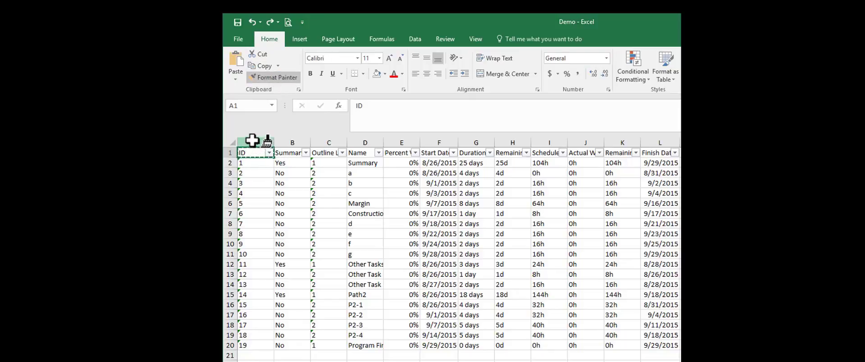
{"action": "mouse_move", "coordinate": [252, 141]}
{"action": "left_mouse_down"}
{"action": "mouse_move", "coordinate": [335, 144]}
{"action": "mouse_move", "coordinate": [543, 189]}
{"action": "left_mouse_up"}
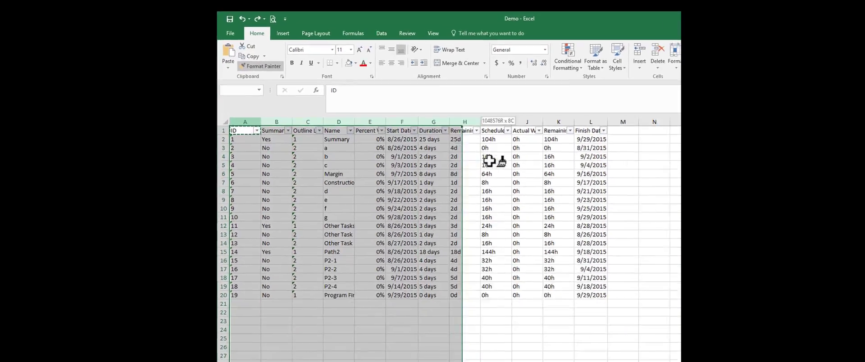
{"action": "left_click_drag", "start_coordinate": [489, 161], "coordinate": [580, 174]}
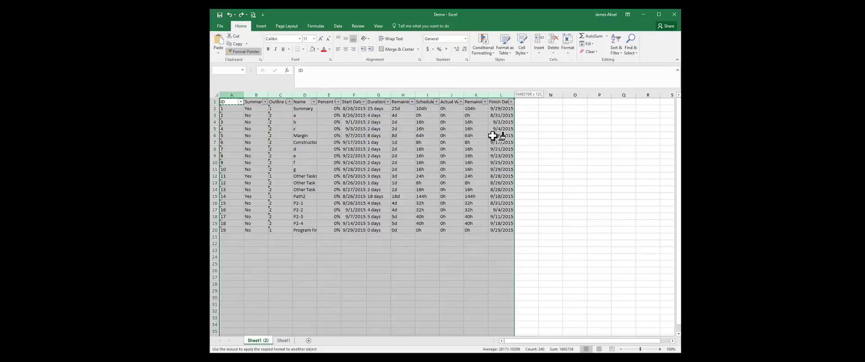
{"action": "left_click_drag", "start_coordinate": [493, 135], "coordinate": [493, 135]}
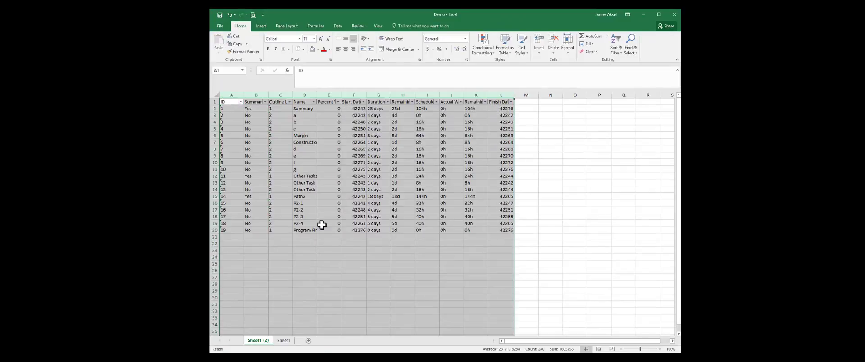
Apply the percent number format to the Percent Work Complete column.
{"action": "left_click", "coordinate": [329, 95]}
{"action": "left_click", "coordinate": [440, 49]}
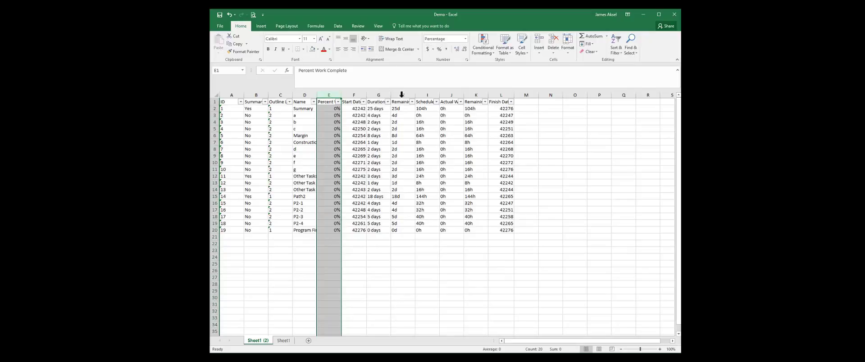
Format the Start Date and Finish Date columns as dates in the two-digit mm/dd/yy style.
{"action": "left_click", "coordinate": [357, 95]}
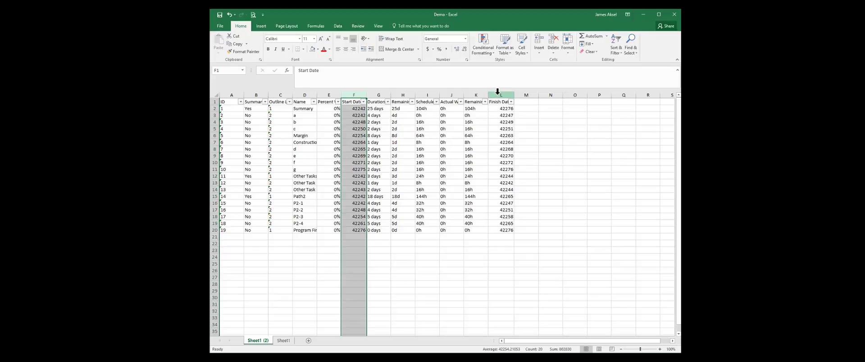
{"action": "left_click", "coordinate": [496, 95], "text": "ctrl"}
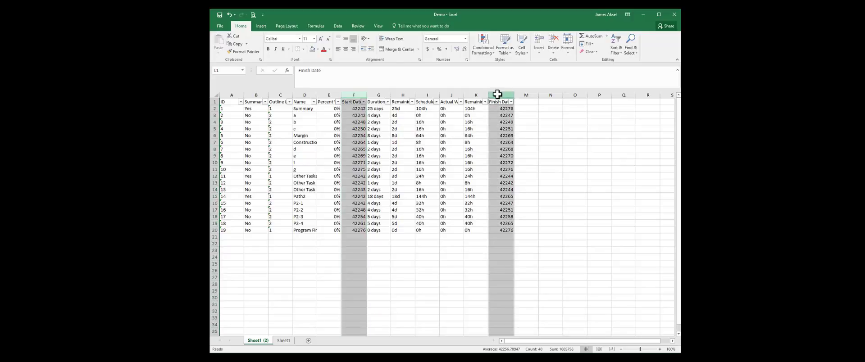
{"action": "right_click", "coordinate": [505, 131]}
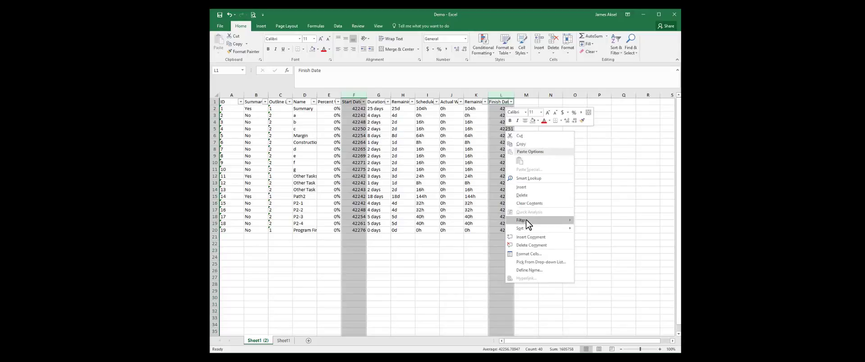
{"action": "left_click", "coordinate": [527, 254]}
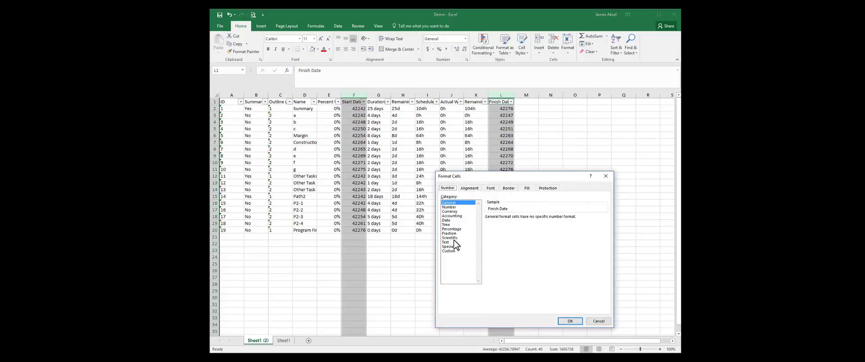
{"action": "left_click", "coordinate": [447, 221]}
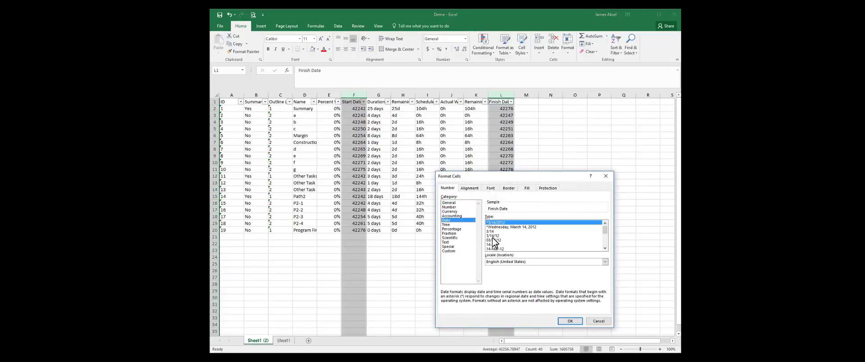
{"action": "left_click", "coordinate": [570, 321]}
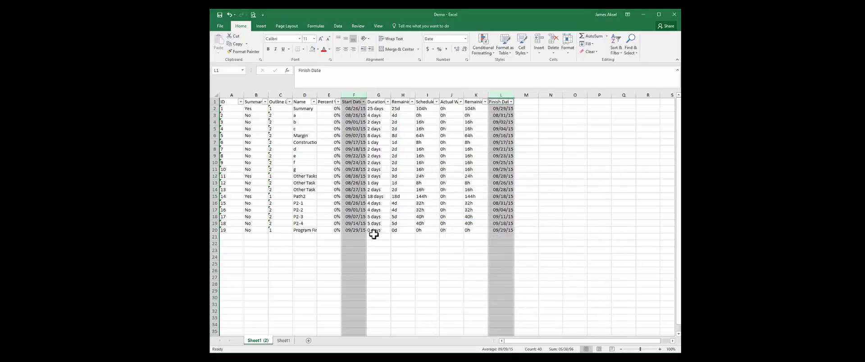
Test the highlighting rule by entering CHANGED as the task name in cell D8.
{"action": "left_click", "coordinate": [314, 148]}
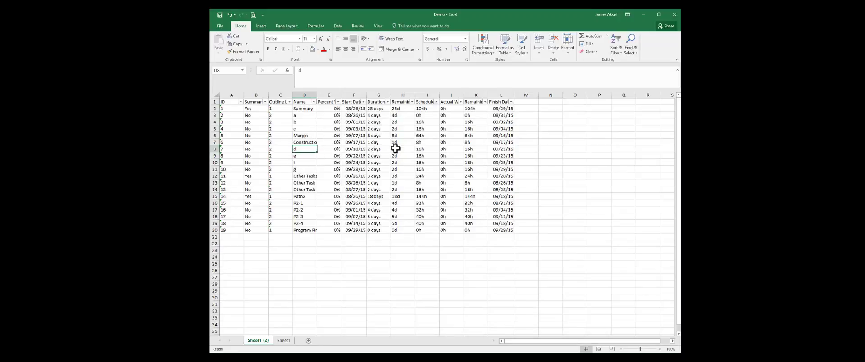
{"action": "type", "text": "CHANGED"}
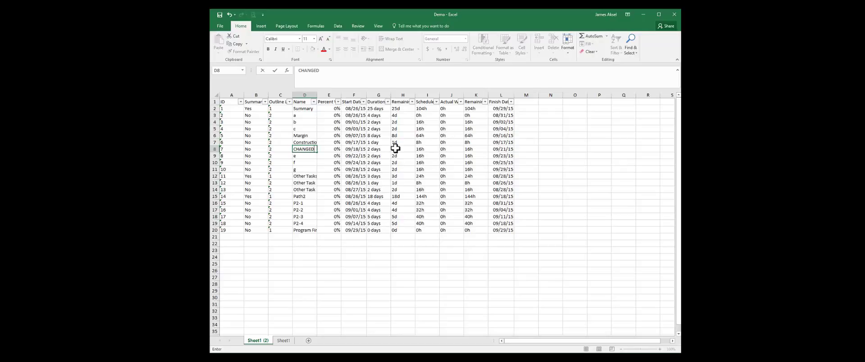
{"action": "key", "text": "Return"}
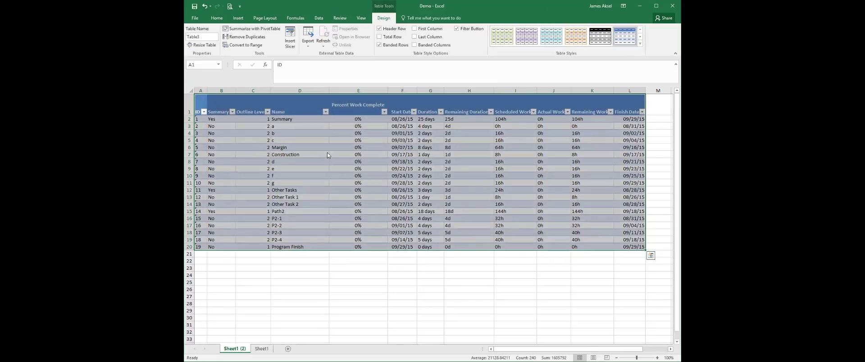
Filter the table's Summary column to show only the rows marked Yes.
{"action": "left_click", "coordinate": [319, 168]}
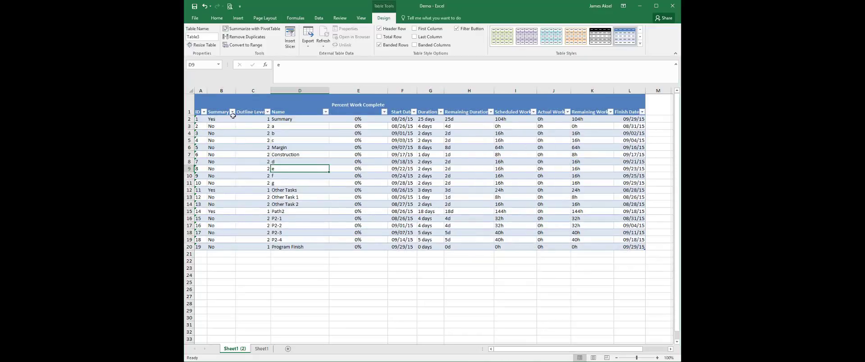
{"action": "left_click", "coordinate": [232, 113]}
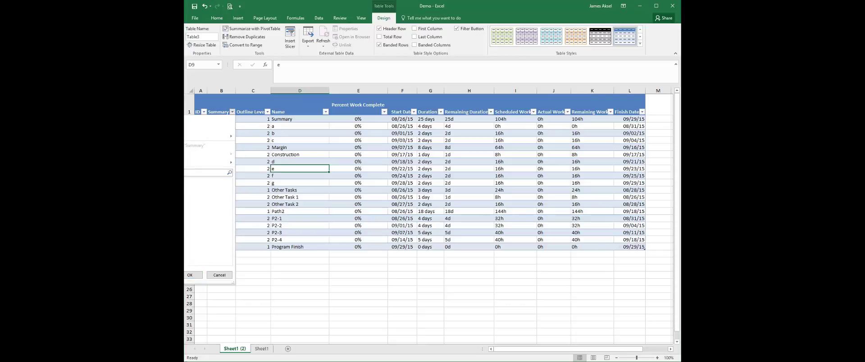
{"action": "left_click", "coordinate": [191, 276]}
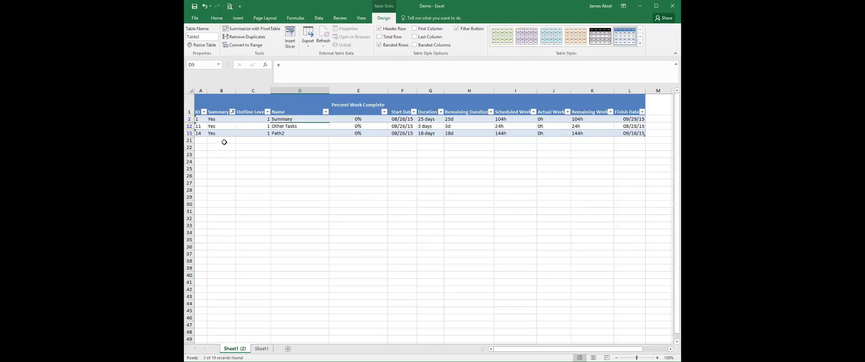
Apply a medium blue fill to all the filtered summary rows from ID through Finish Date.
{"action": "left_click_drag", "start_coordinate": [194, 119], "coordinate": [531, 134]}
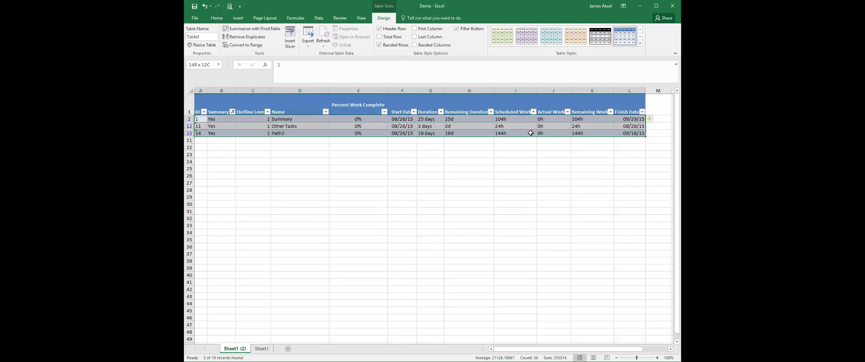
{"action": "left_click", "coordinate": [219, 19]}
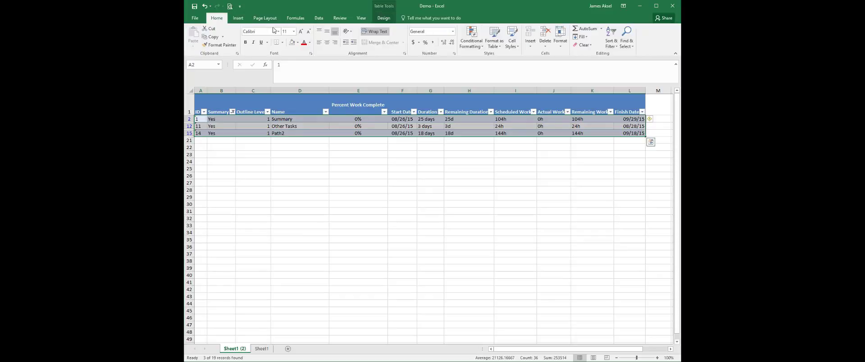
{"action": "left_click", "coordinate": [297, 43]}
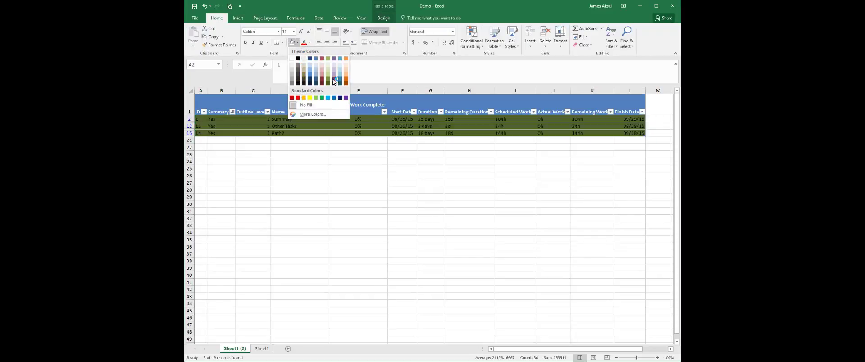
{"action": "left_click", "coordinate": [310, 72]}
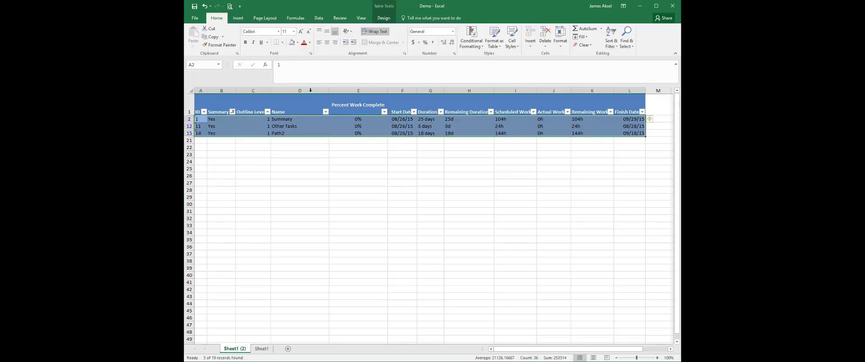
Remove the filter from the Summary column to show all tasks again.
{"action": "left_click", "coordinate": [232, 111]}
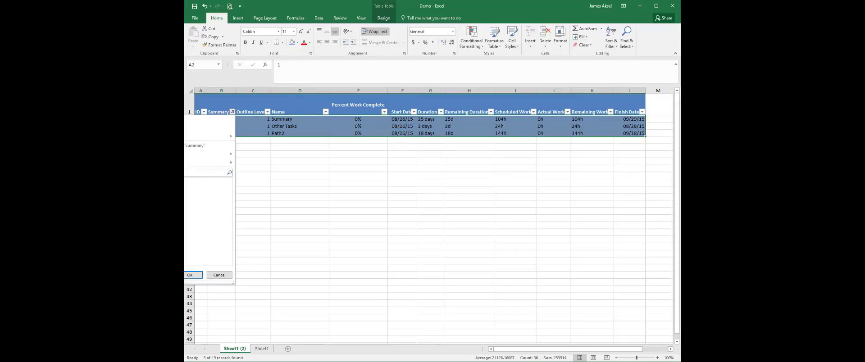
{"action": "left_click", "coordinate": [201, 276]}
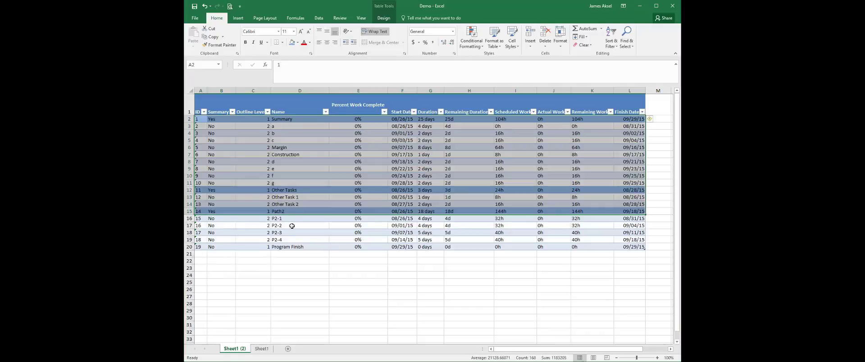
{"action": "left_click", "coordinate": [301, 167]}
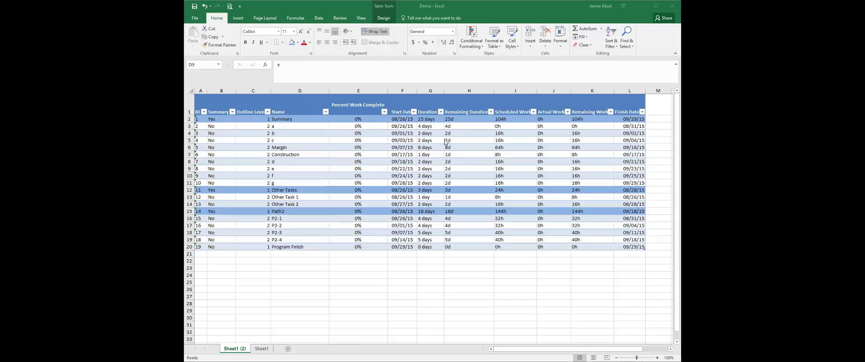
Test the highlighting by entering 4d as the Remaining Duration of task b in cell H4, and undo the entry.
{"action": "left_click", "coordinate": [450, 136]}
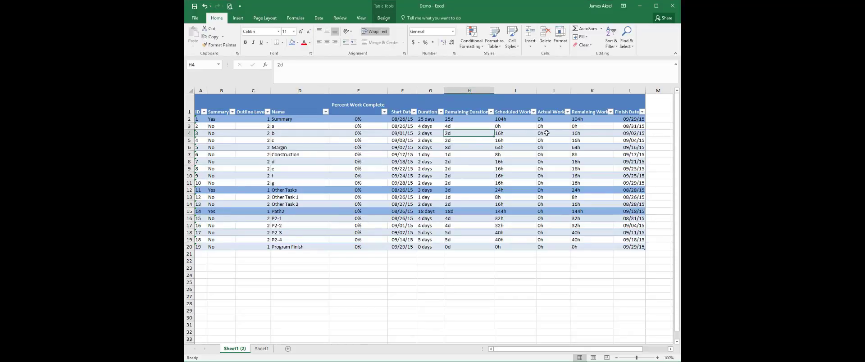
{"action": "type", "text": "4"}
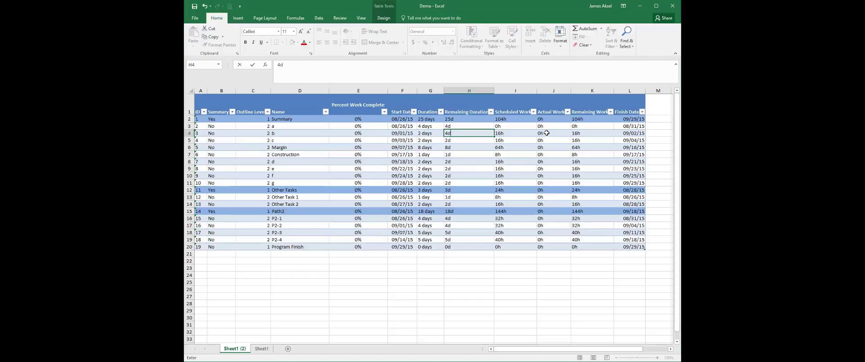
{"action": "key", "text": "Return"}
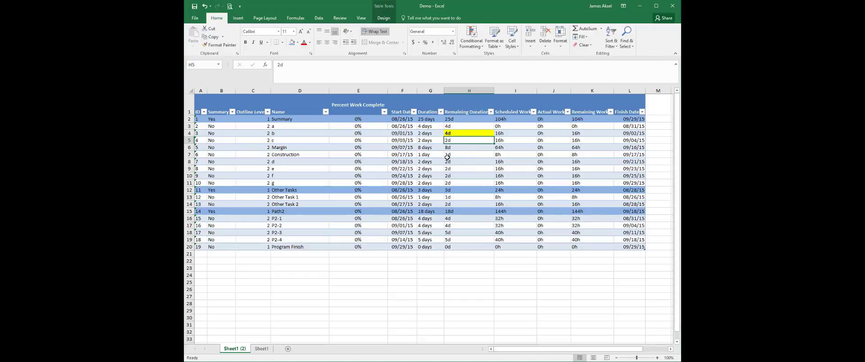
{"action": "key", "text": "ctrl+z"}
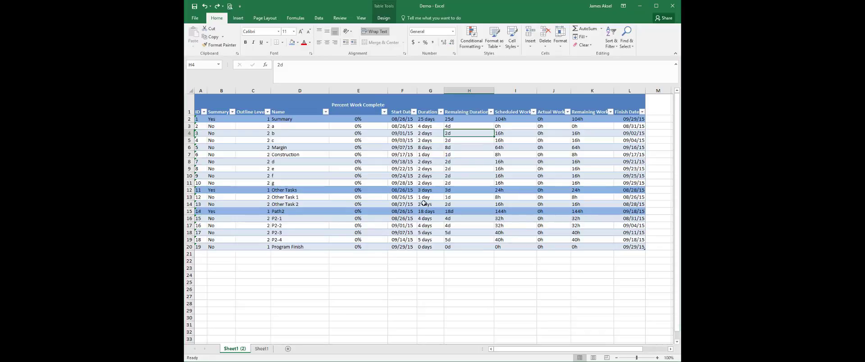
Test the highlighting by entering GOOD as the task name in cell D11, and undo the entry.
{"action": "left_click", "coordinate": [286, 184]}
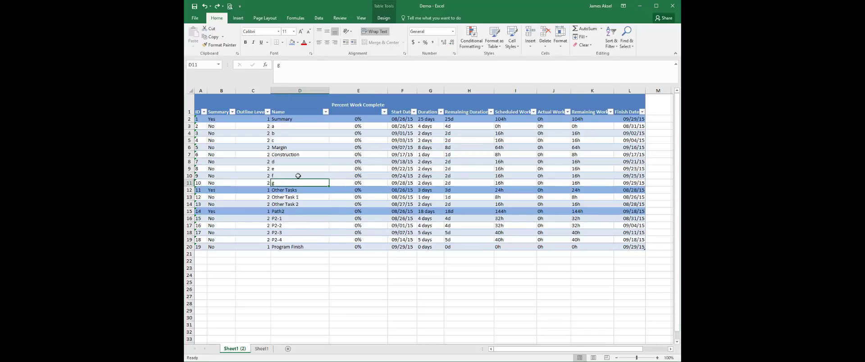
{"action": "type", "text": "GOOD"}
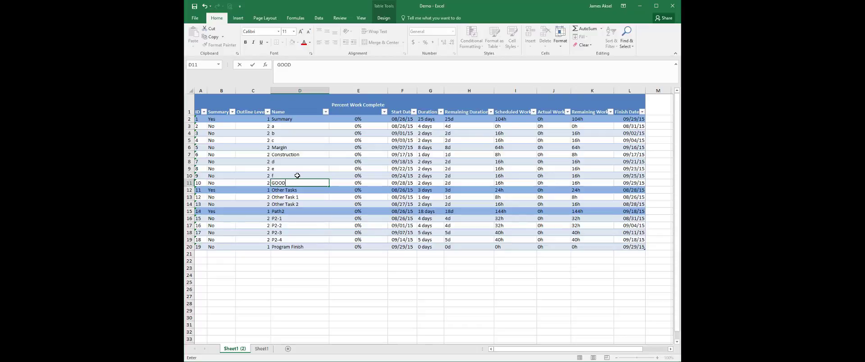
{"action": "key", "text": "Return"}
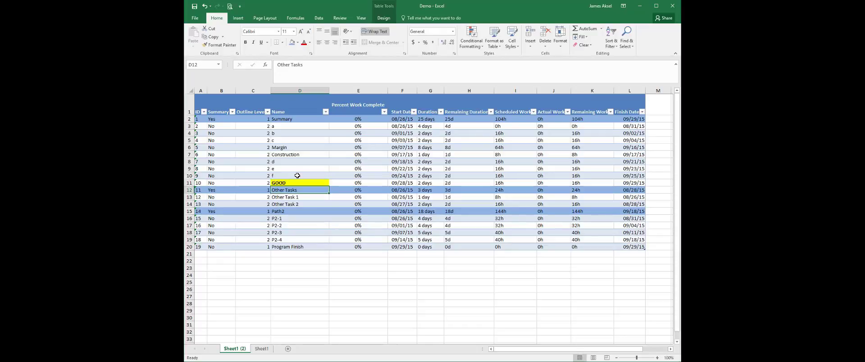
{"action": "key", "text": "ctrl+z"}
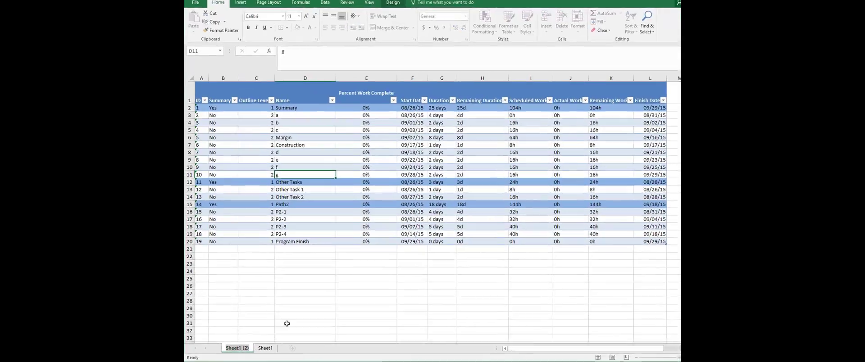
Rename the sheet Sheet1 (2) as Status as of Friday.
{"action": "type", "text": "Sta"}
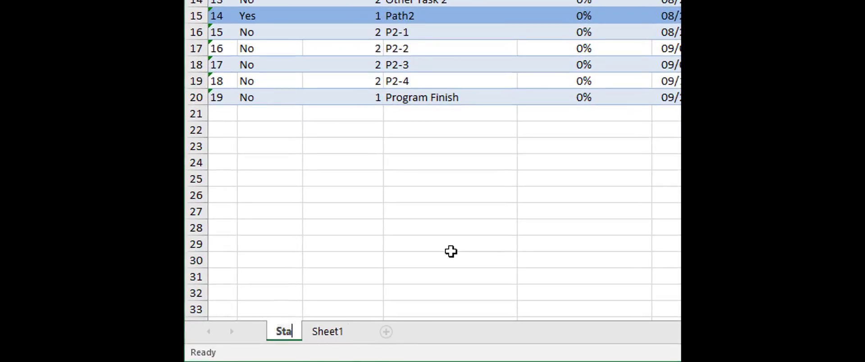
{"action": "type", "text": "tus as of Friday"}
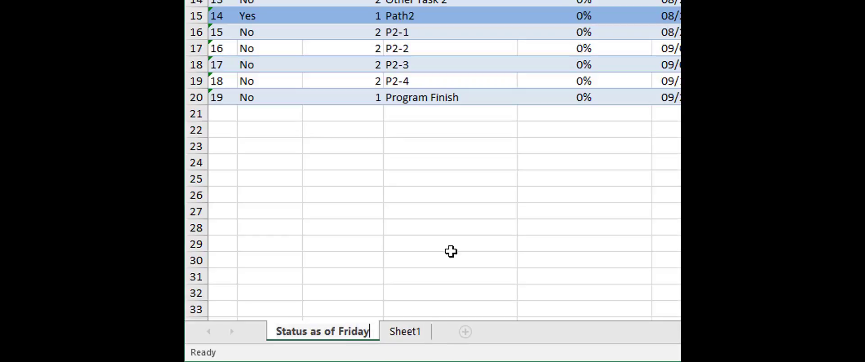
{"action": "key", "text": "Return"}
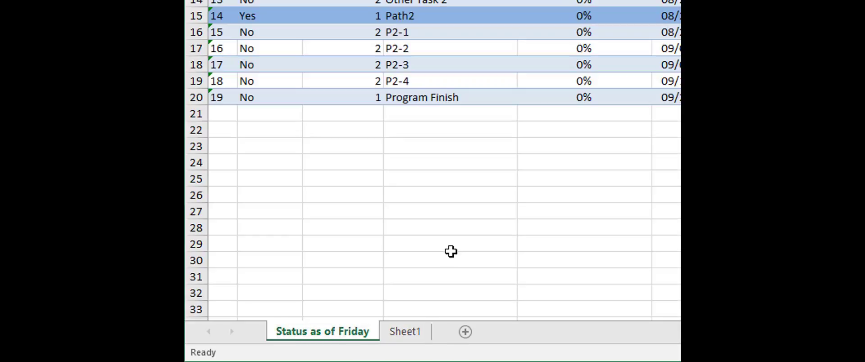
Hide the original Sheet1 so that only the status sheet is shown.
{"action": "left_click", "coordinate": [407, 336]}
{"action": "right_click", "coordinate": [406, 336]}
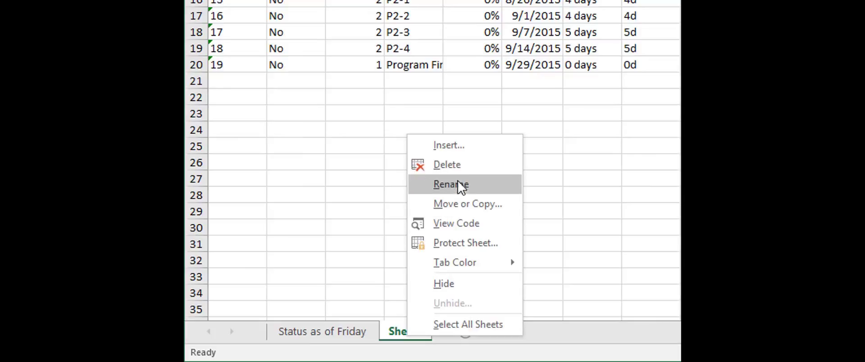
{"action": "left_click", "coordinate": [465, 280]}
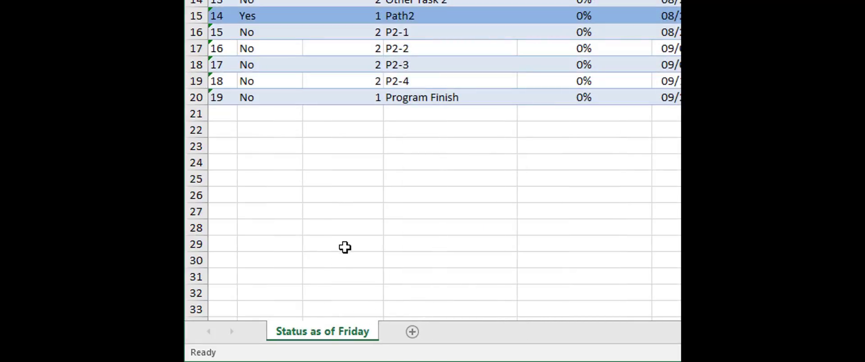